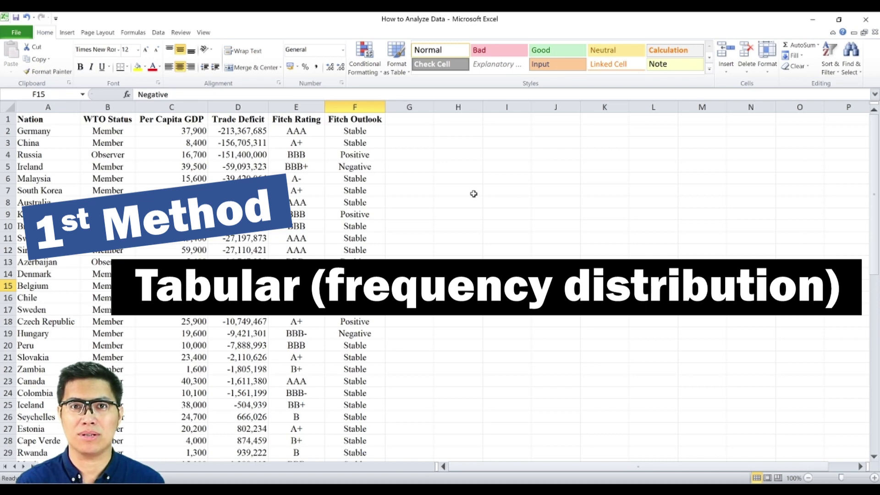
- Insert a PivotTable from Data!$A$1:$F$61 on a new worksheet
{"action": "left_click", "coordinate": [67, 33]}
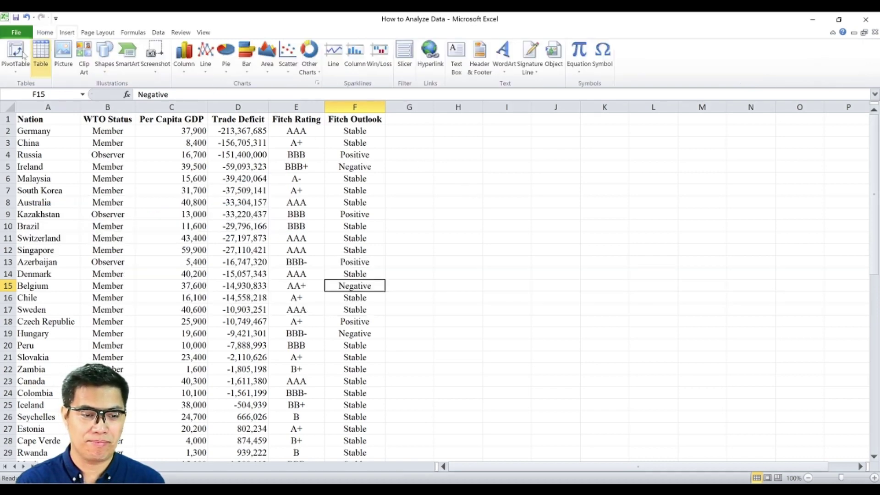
{"action": "left_click", "coordinate": [15, 51]}
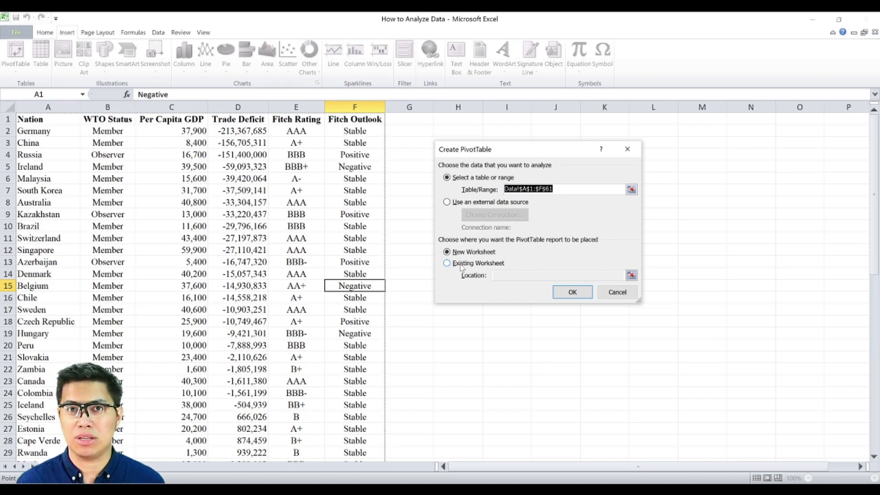
{"action": "left_click", "coordinate": [564, 291]}
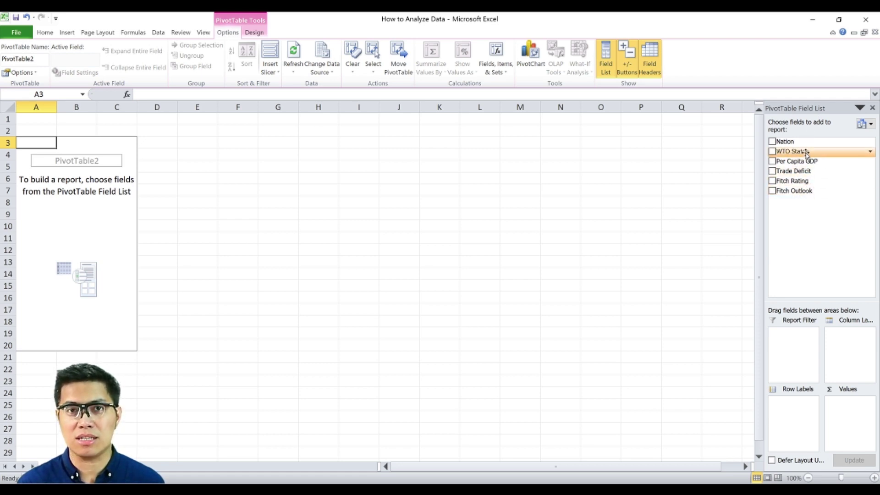
- Add WTO Status as both row labels and count values (Member 54, Observer 6)
{"action": "left_click_drag", "start_coordinate": [806, 153], "coordinate": [799, 407]}
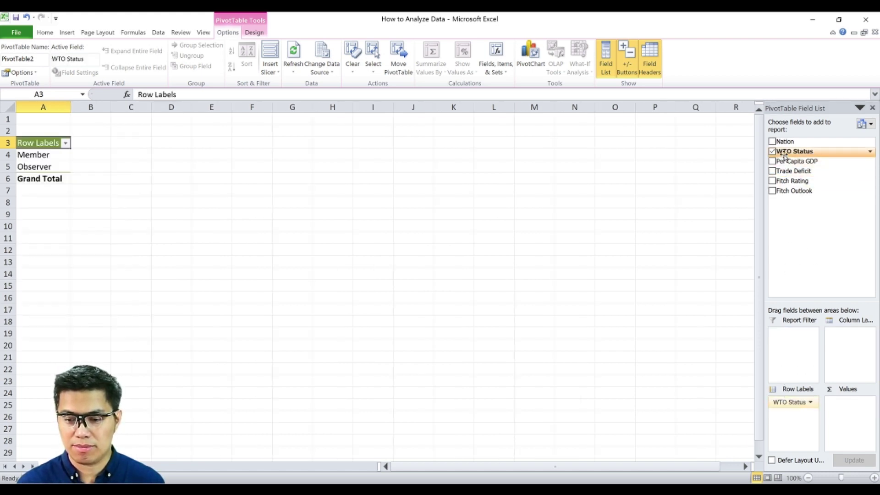
{"action": "left_click_drag", "start_coordinate": [784, 157], "coordinate": [849, 407]}
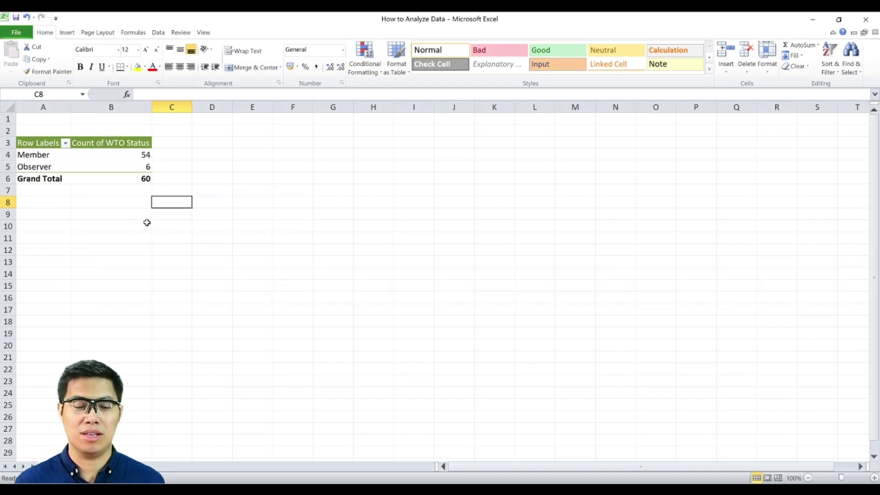
- Create a column PivotChart of the WTO Status counts, then return to the Data sheet
{"action": "left_click", "coordinate": [122, 167]}
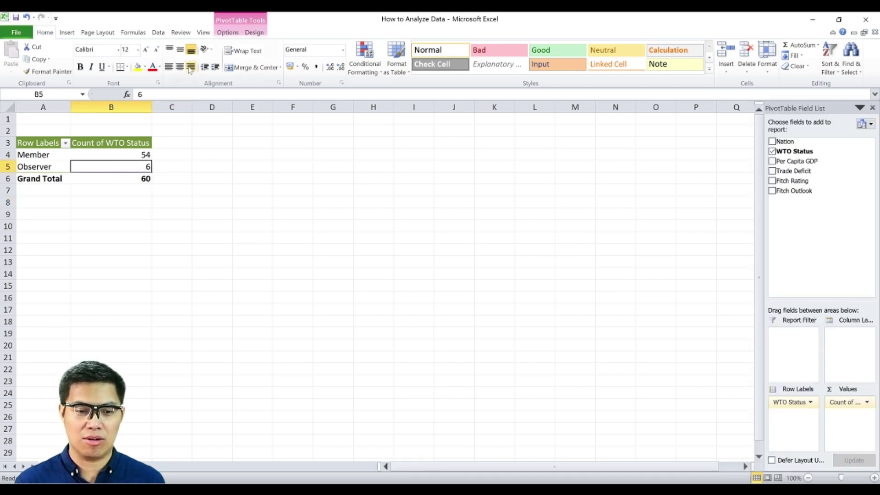
{"action": "left_click", "coordinate": [228, 33]}
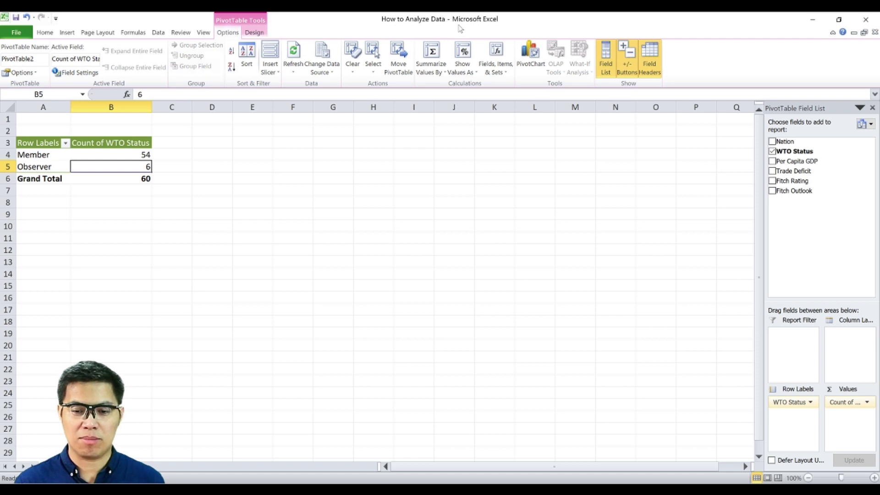
{"action": "left_click", "coordinate": [530, 57]}
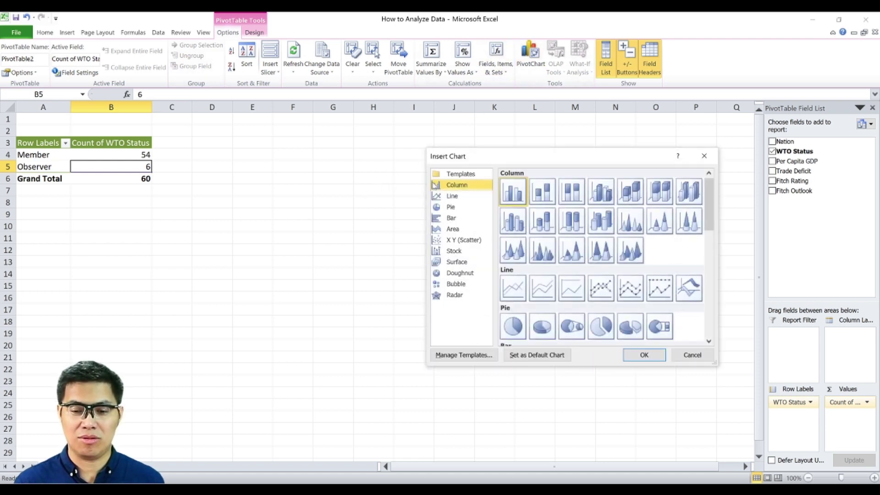
{"action": "left_click", "coordinate": [538, 193]}
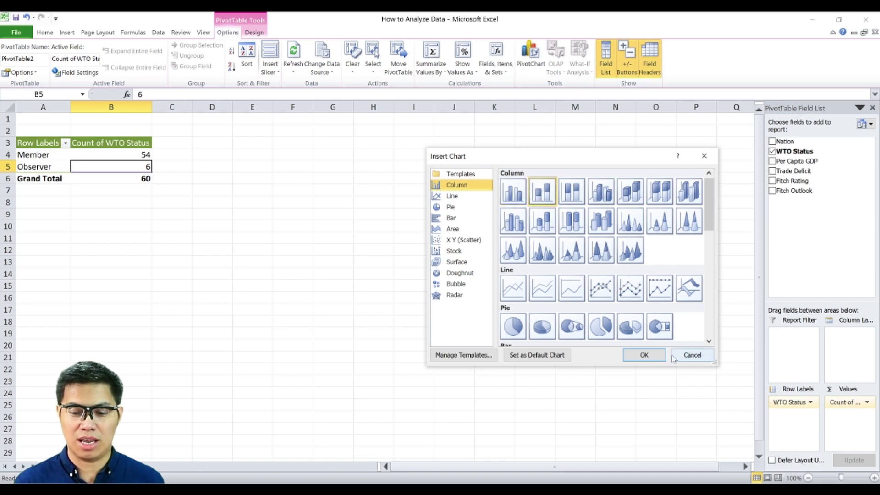
{"action": "left_click", "coordinate": [658, 359]}
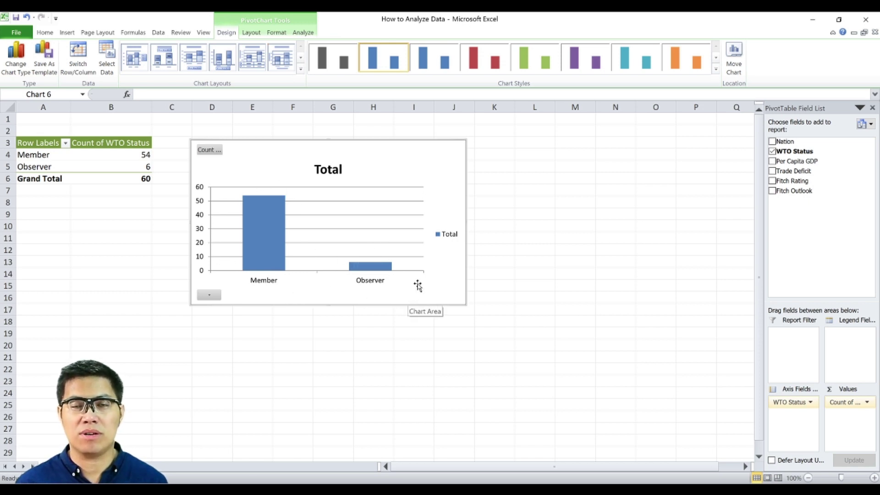
{"action": "key", "text": "ctrl+Page_Down"}
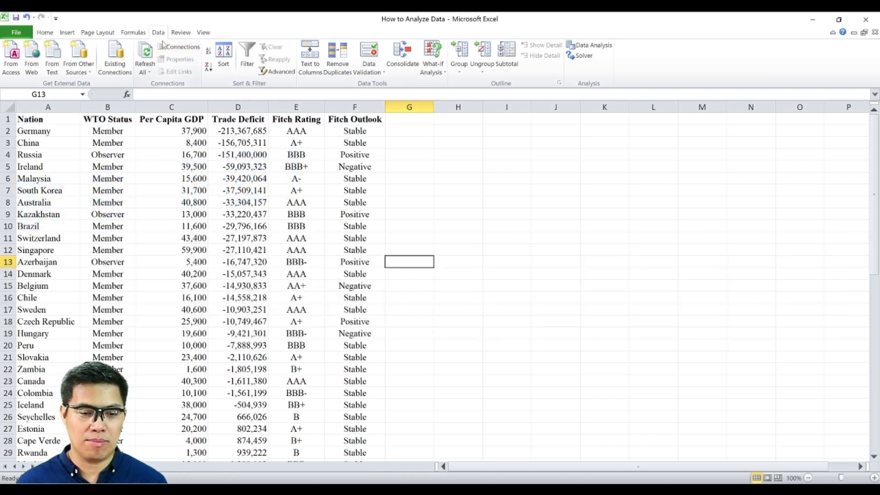
- Choose Descriptive Statistics from the Data Analysis tools
{"action": "left_click", "coordinate": [594, 45]}
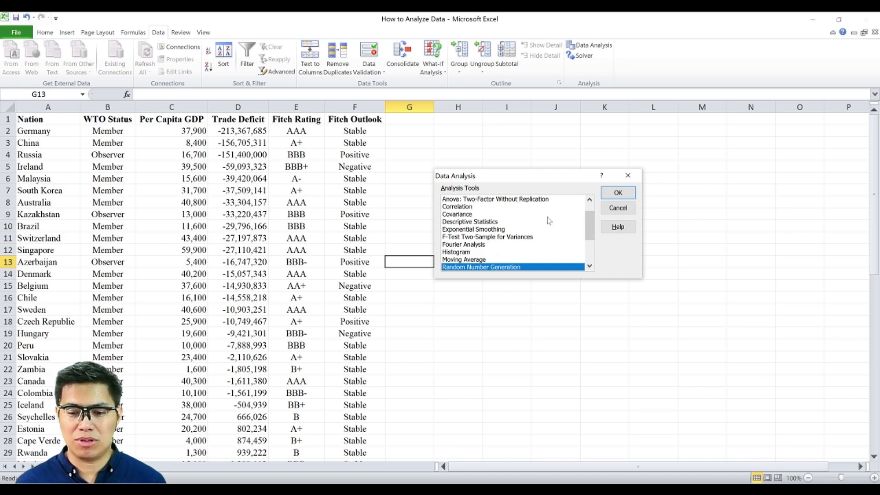
{"action": "left_click", "coordinate": [477, 222]}
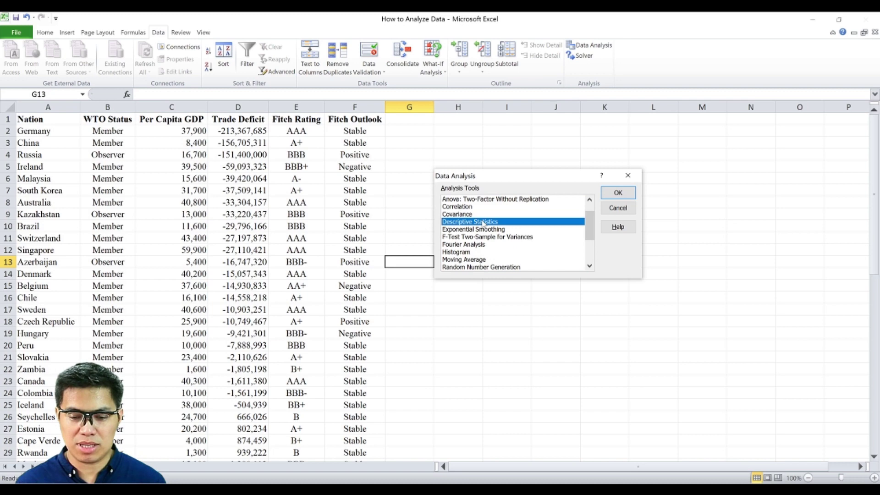
{"action": "left_click", "coordinate": [618, 192]}
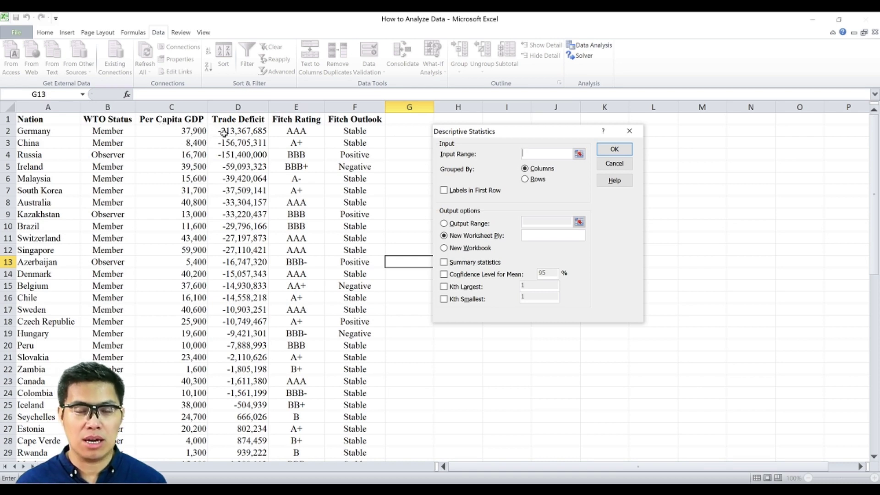
- Run Descriptive Statistics on $C$1:$C$61 with labels, summary statistics, output at $H$5
{"action": "left_click", "coordinate": [579, 153]}
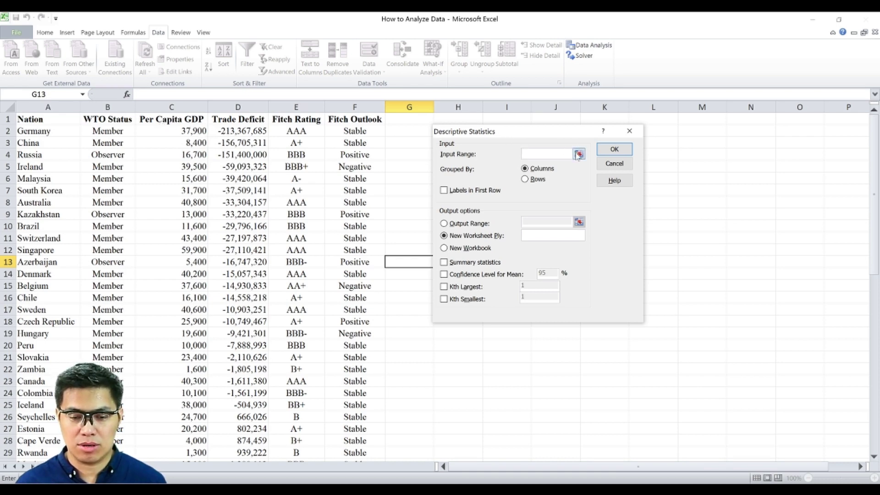
{"action": "left_click", "coordinate": [181, 116]}
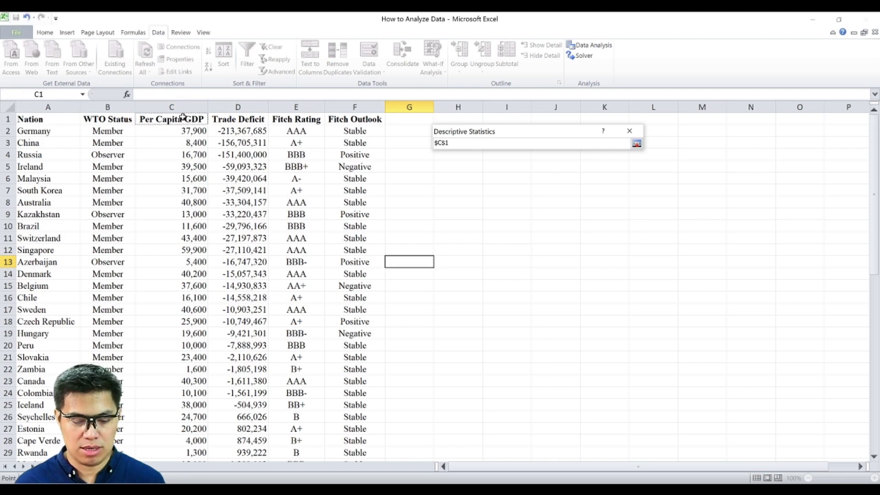
{"action": "key", "text": "ctrl+shift+Down"}
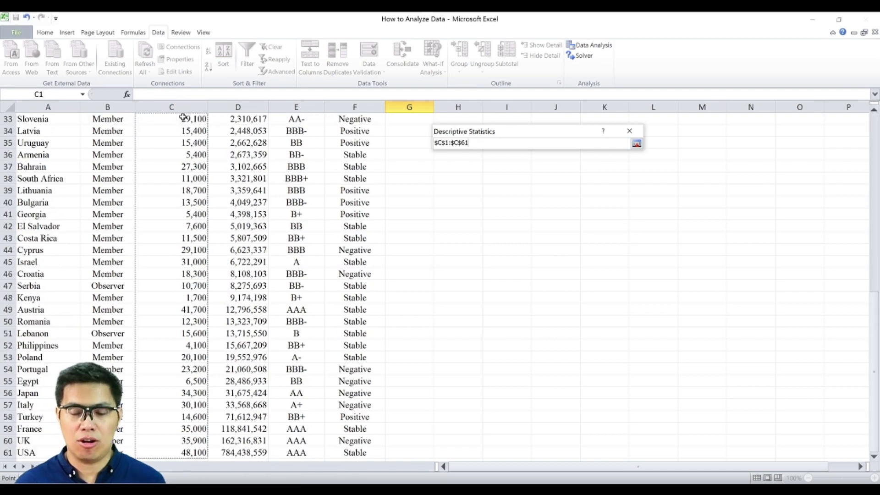
{"action": "key", "text": "Return"}
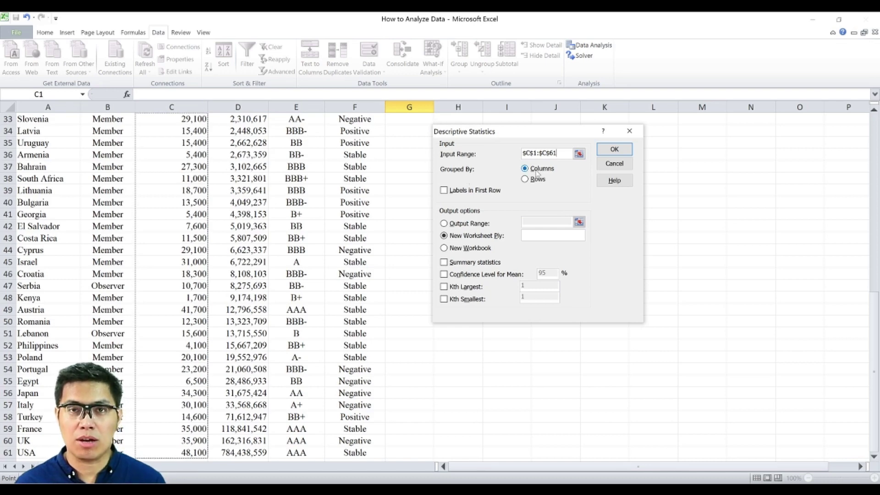
{"action": "left_click", "coordinate": [444, 190]}
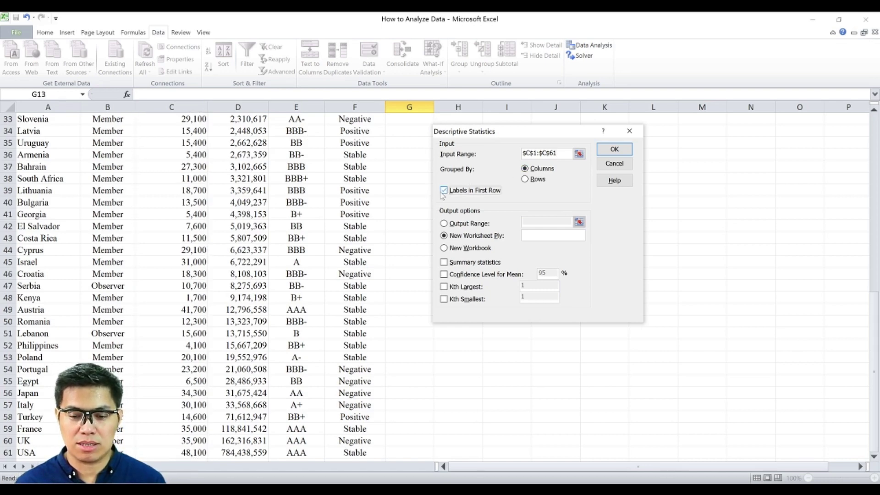
{"action": "left_click", "coordinate": [452, 226]}
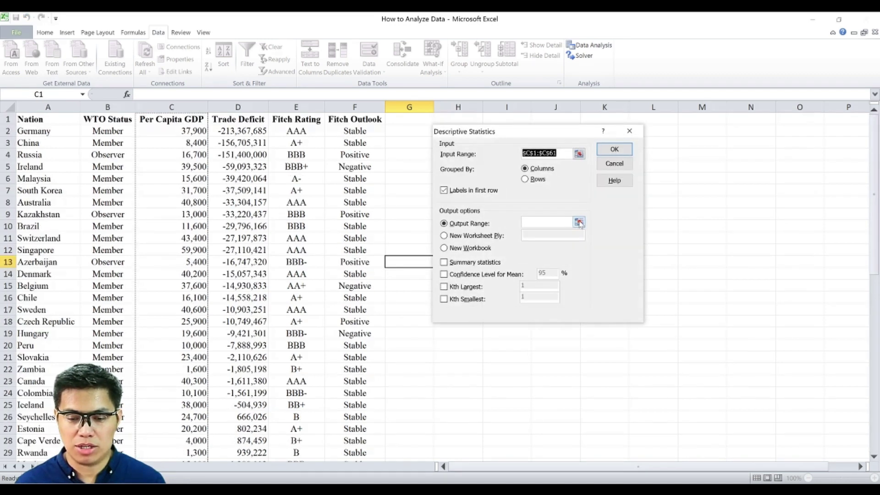
{"action": "left_click", "coordinate": [579, 222]}
{"action": "left_click", "coordinate": [460, 165]}
{"action": "key", "text": "Return"}
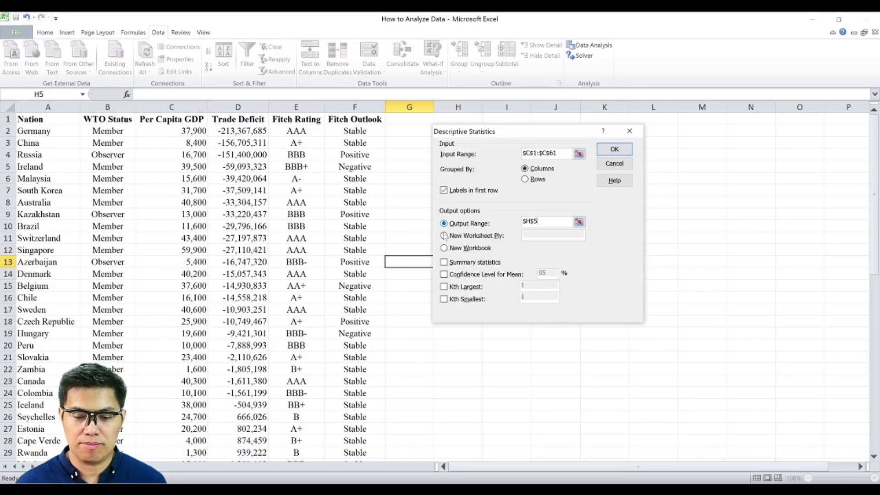
{"action": "left_click", "coordinate": [444, 263]}
{"action": "left_click", "coordinate": [614, 149]}
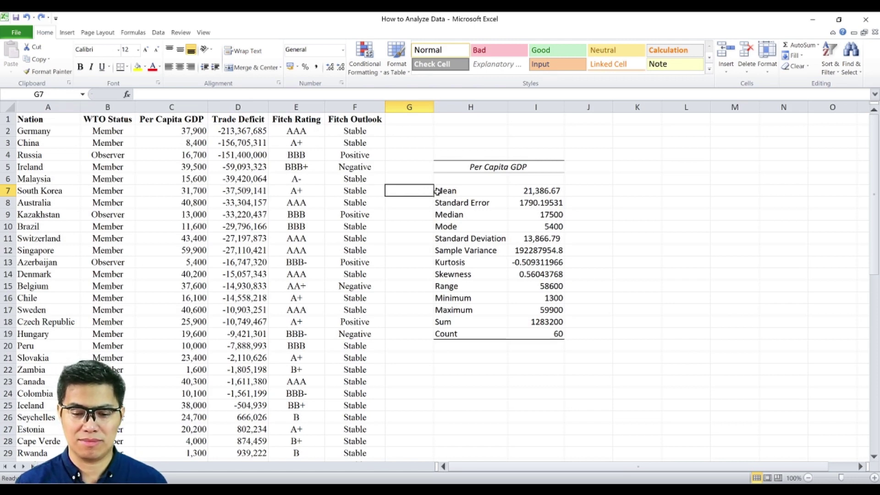
- Fill the Mean row H7:I7 yellow, then select the Standard Deviation row H11:I11
{"action": "left_click_drag", "start_coordinate": [536, 191], "coordinate": [477, 194]}
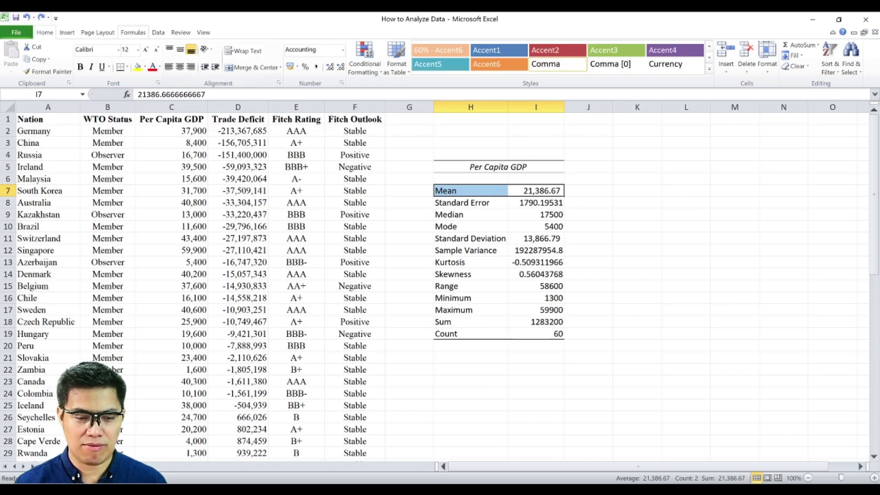
{"action": "left_click", "coordinate": [137, 67]}
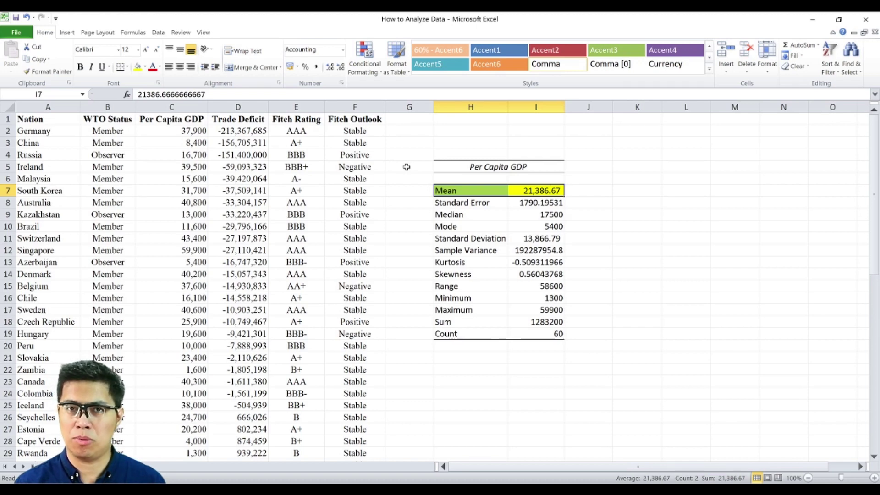
{"action": "left_click_drag", "start_coordinate": [440, 238], "coordinate": [551, 239]}
- Repeat the yellow fill on the Standard Deviation row H11:I11 with F4
{"action": "key", "text": "F4"}
{"action": "left_click", "coordinate": [400, 215]}
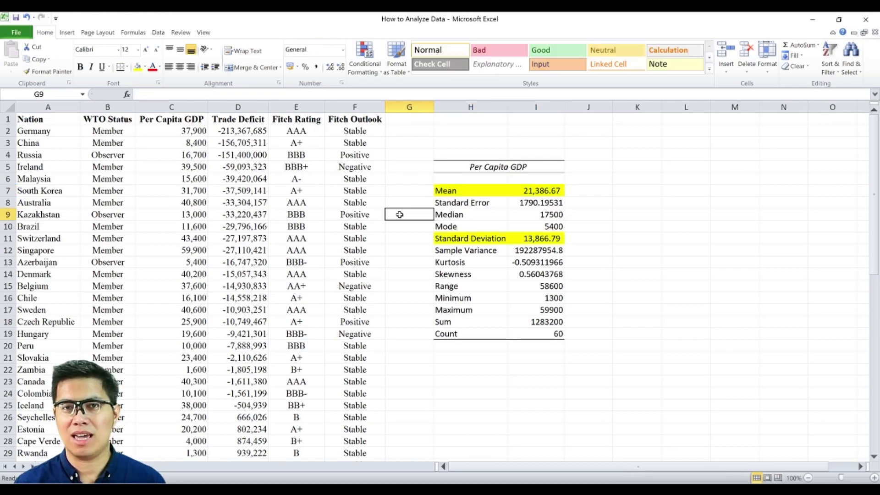